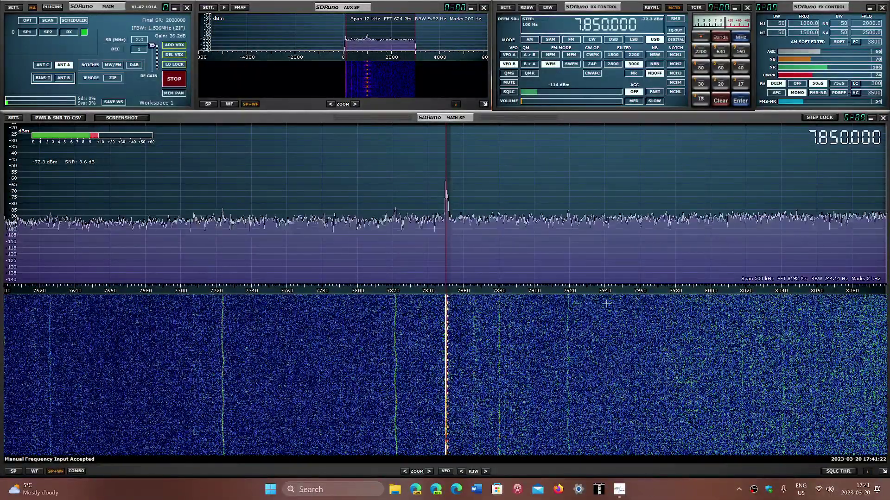
# After adjusting the volume, tune the VFO to 3330 kHz and raise the audio volume.
pyautogui.click(542, 101)
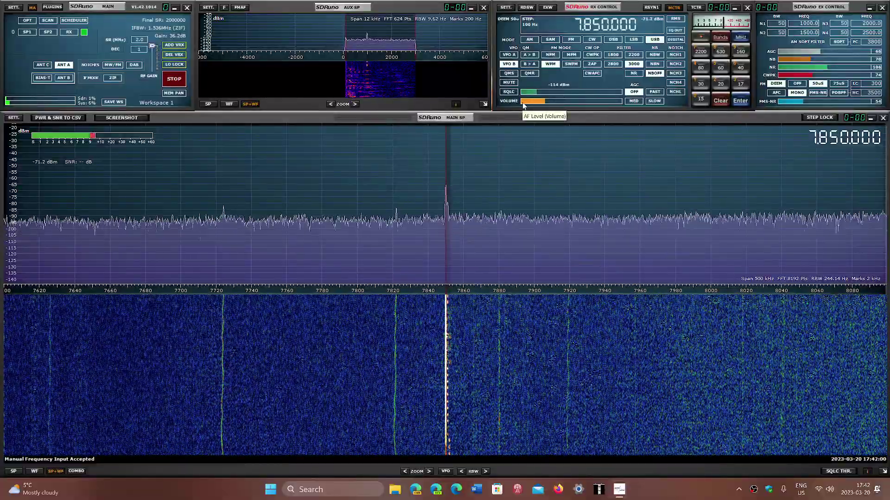
pyautogui.click(523, 102)
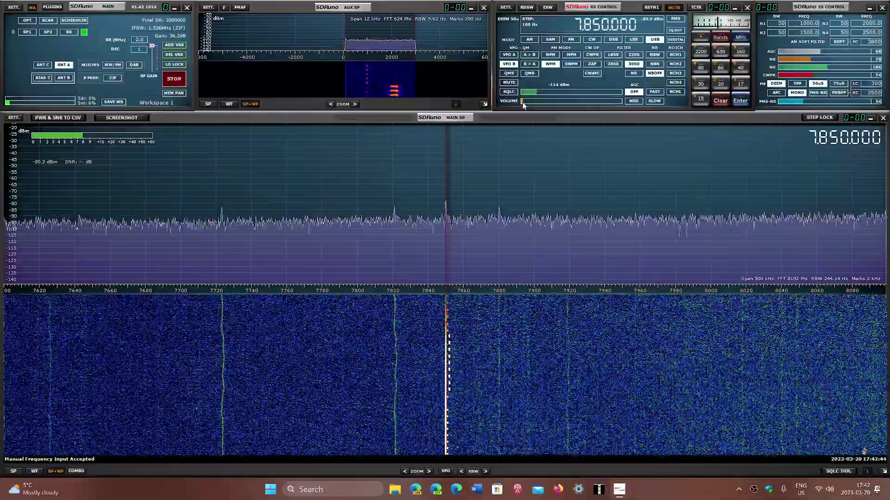
pyautogui.click(598, 23)
pyautogui.write('1000.')
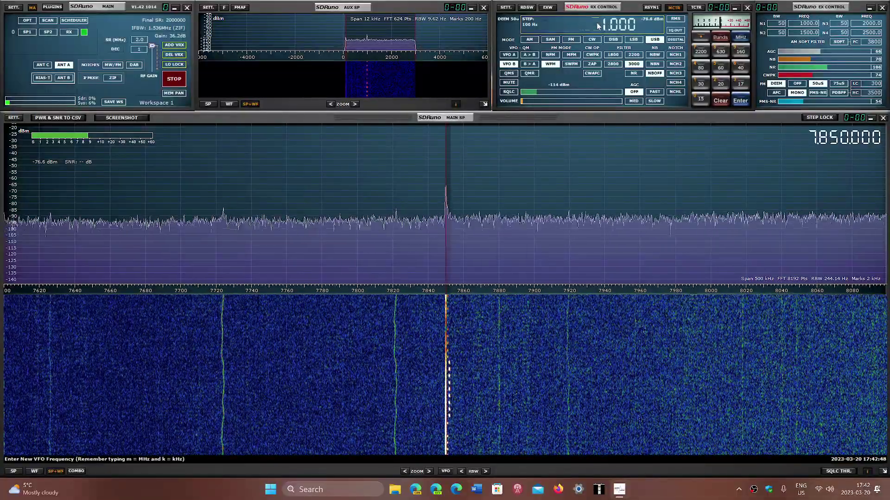
pyautogui.write('0')
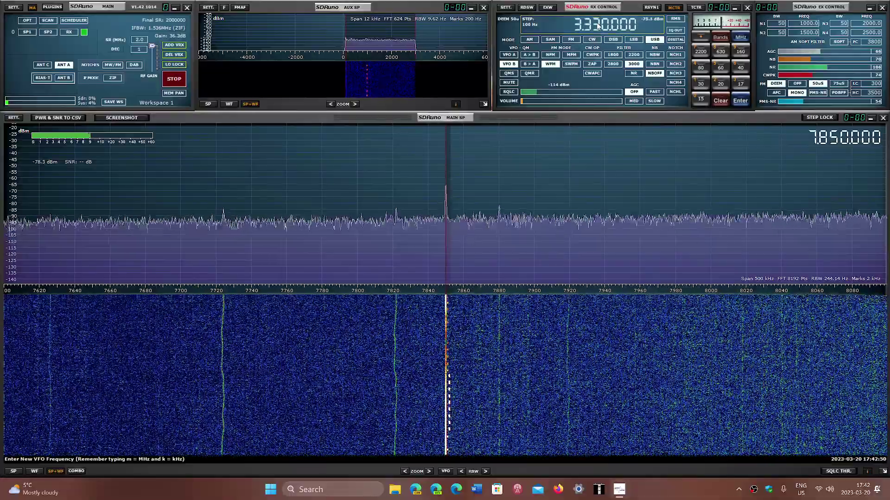
pyautogui.press('Return')
pyautogui.click(543, 102)
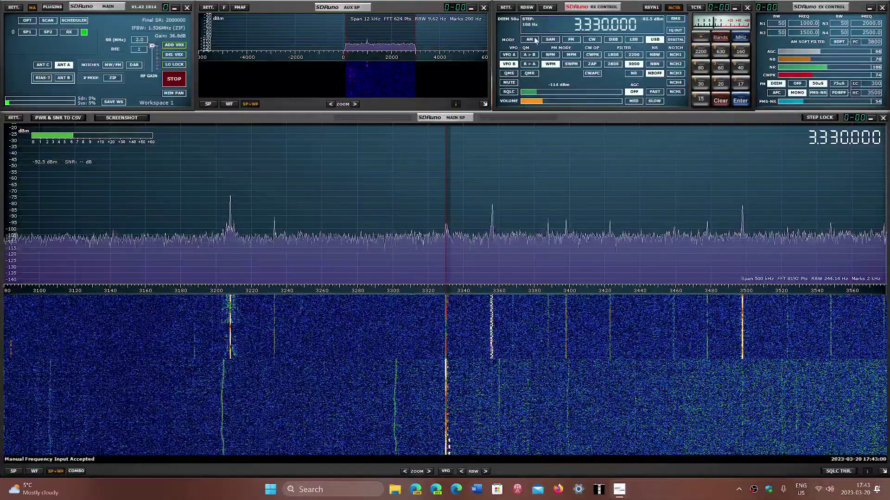
# Receive 3330 kHz in AM with the 8000 Hz filter and lower volume, briefly trying USB.
pyautogui.click(532, 40)
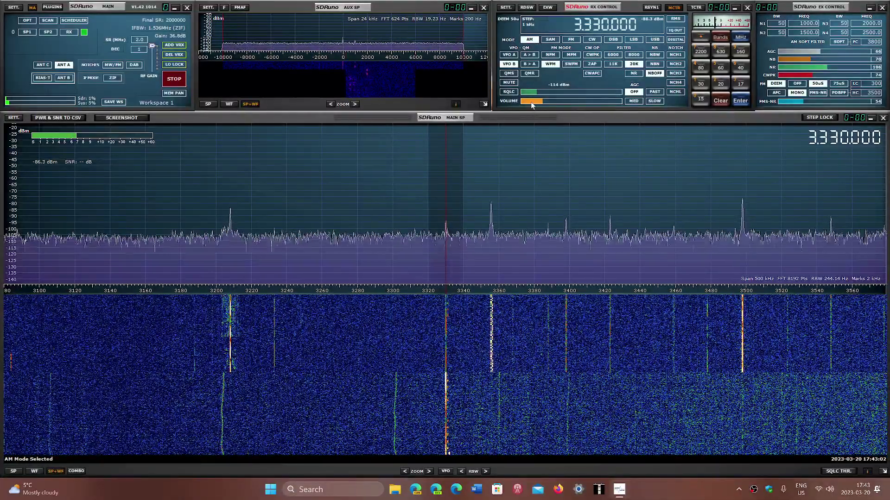
pyautogui.click(531, 101)
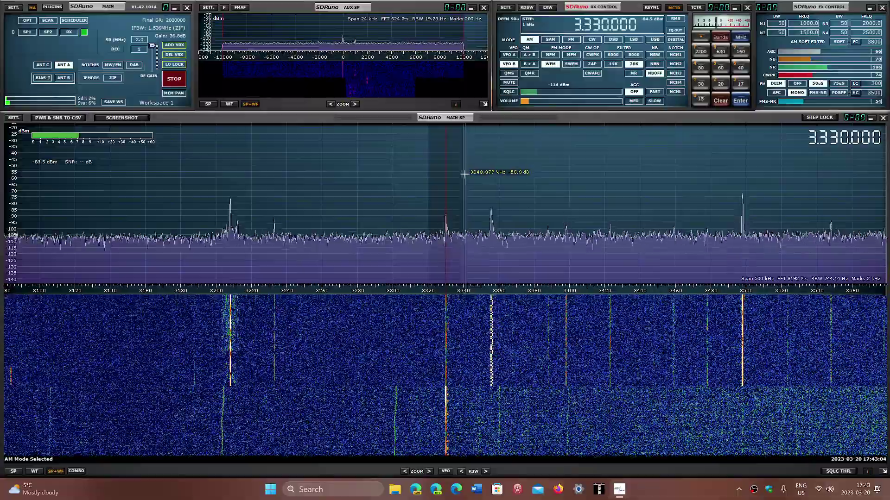
pyautogui.click(634, 56)
pyautogui.scroll(3, 534, 105)
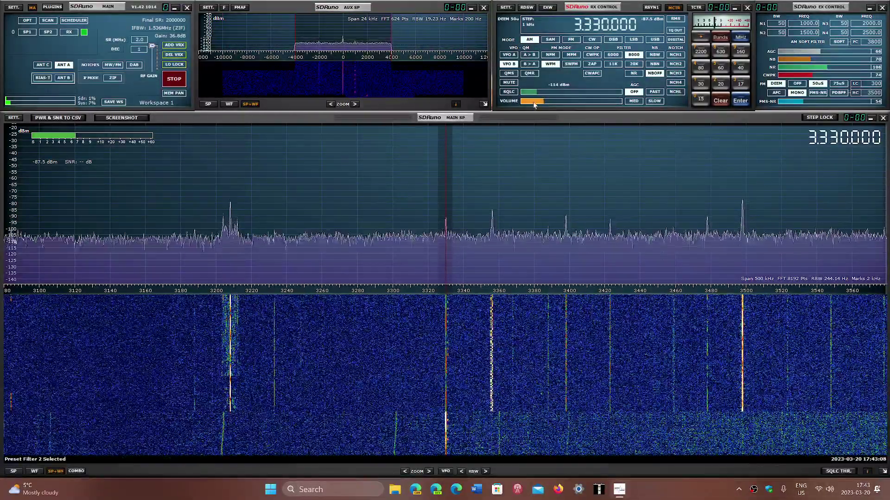
pyautogui.scroll(-3, 534, 105)
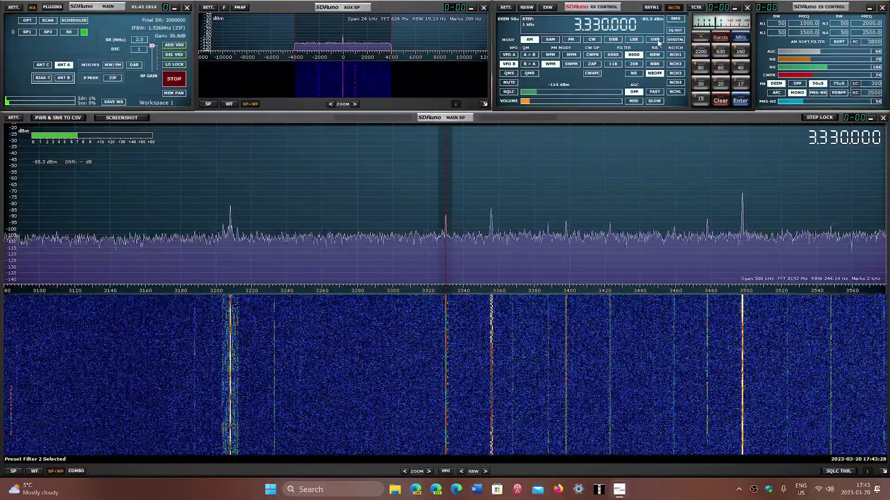
pyautogui.click(657, 39)
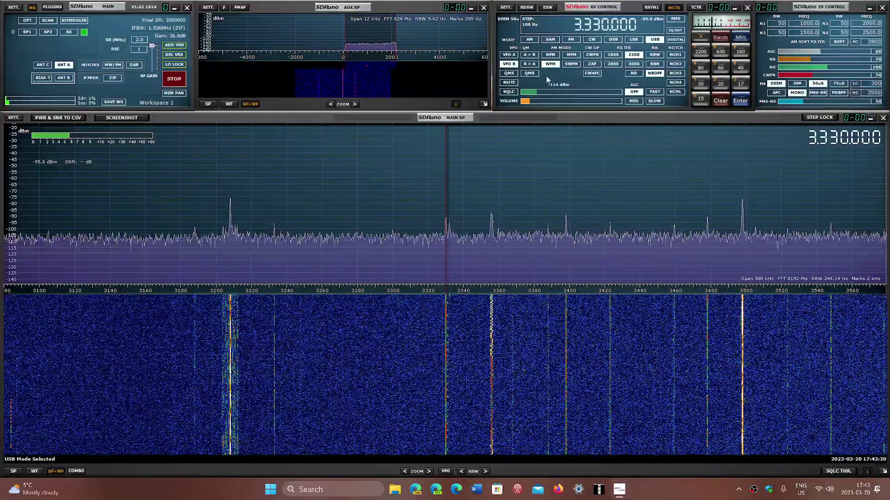
pyautogui.click(531, 41)
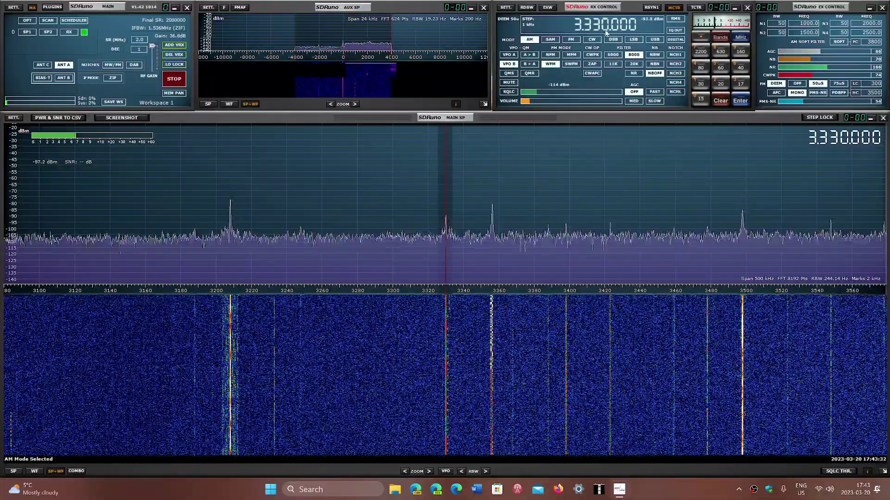
pyautogui.write('1')
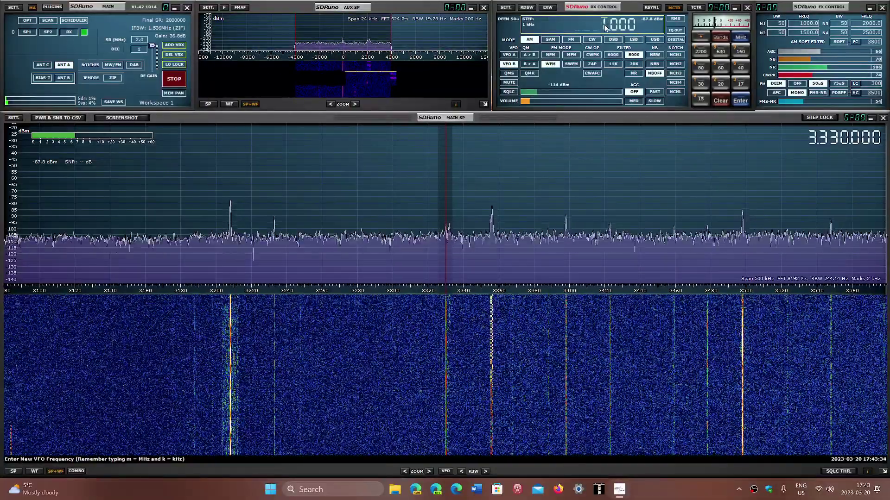
pyautogui.write('7850')
# Tune to 7850 kHz, then to 14670 kHz, and lower the audio volume.
pyautogui.press('Return')
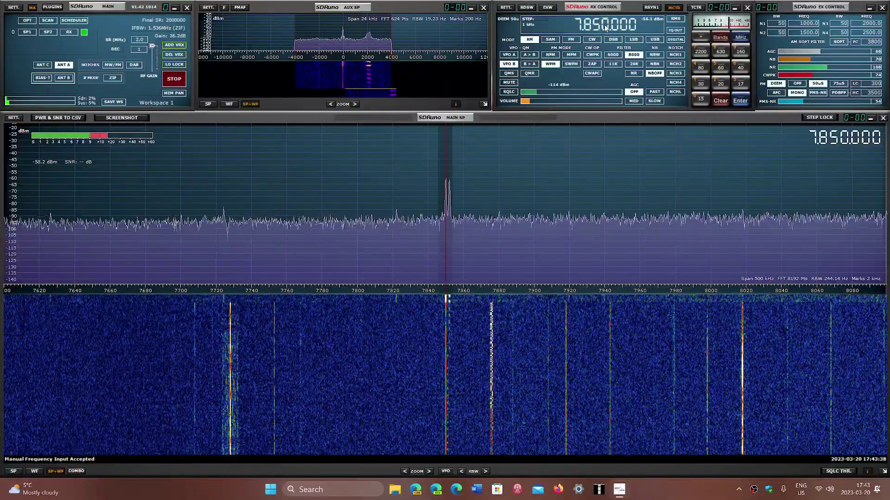
pyautogui.write('1')
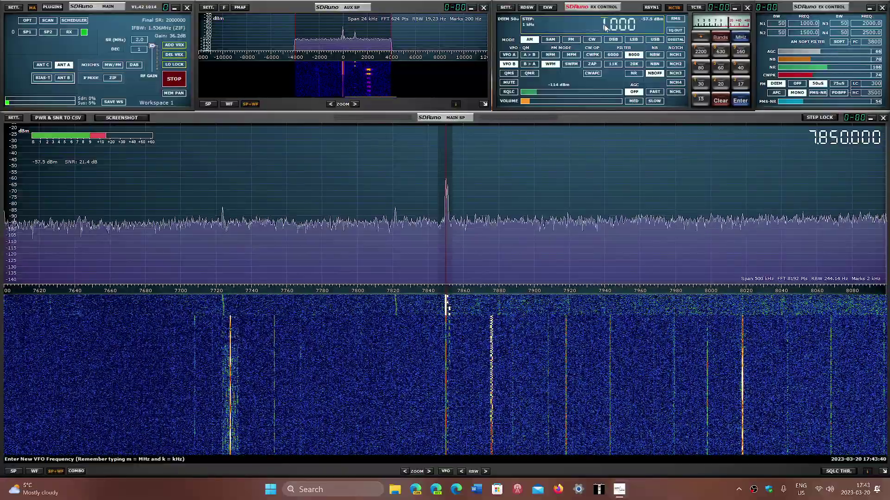
pyautogui.write('4.')
pyautogui.write('67')
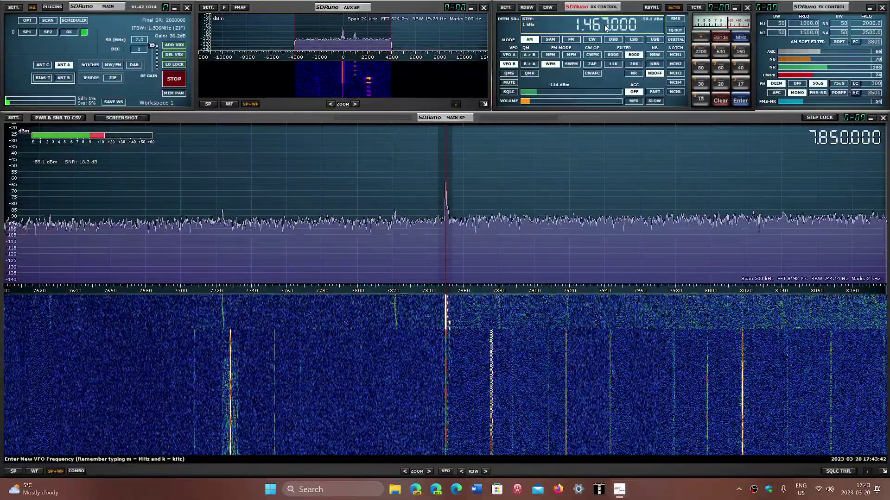
pyautogui.write('0')
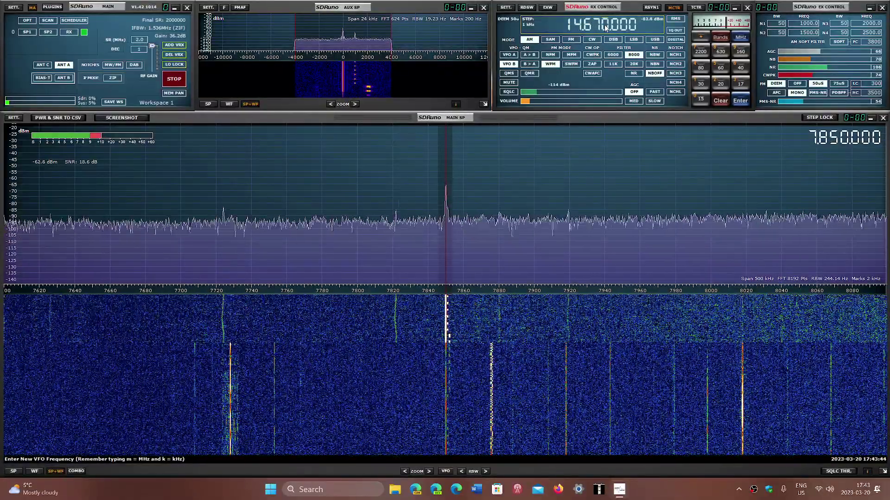
pyautogui.press('Return')
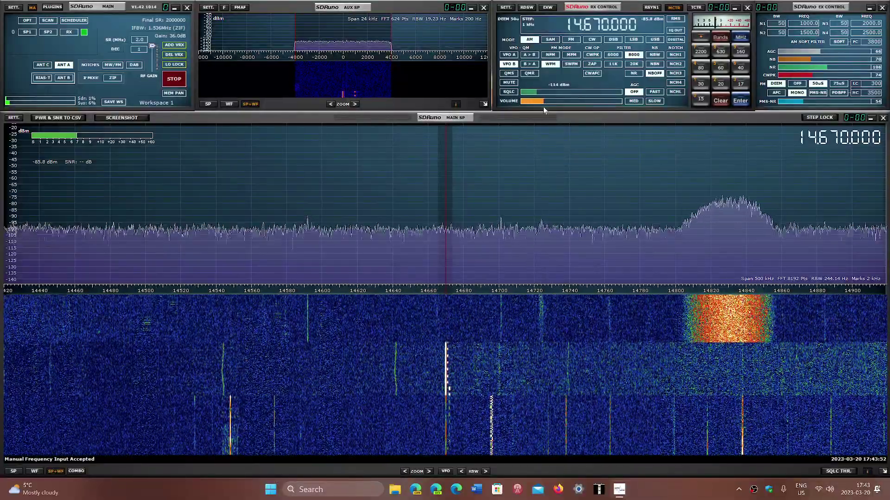
pyautogui.click(526, 104)
pyautogui.click(590, 26)
pyautogui.write('8')
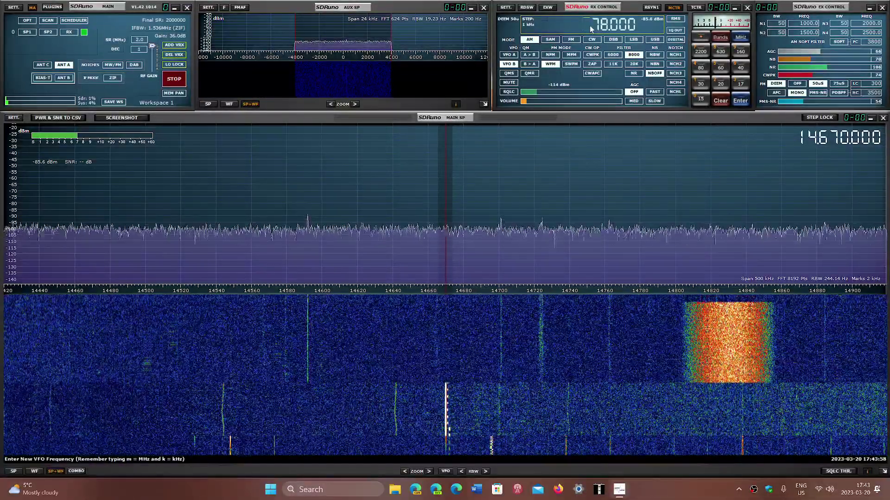
pyautogui.write('50')
# Confirm tuning back to 7850 kHz and lower the volume slightly.
pyautogui.press('Return')
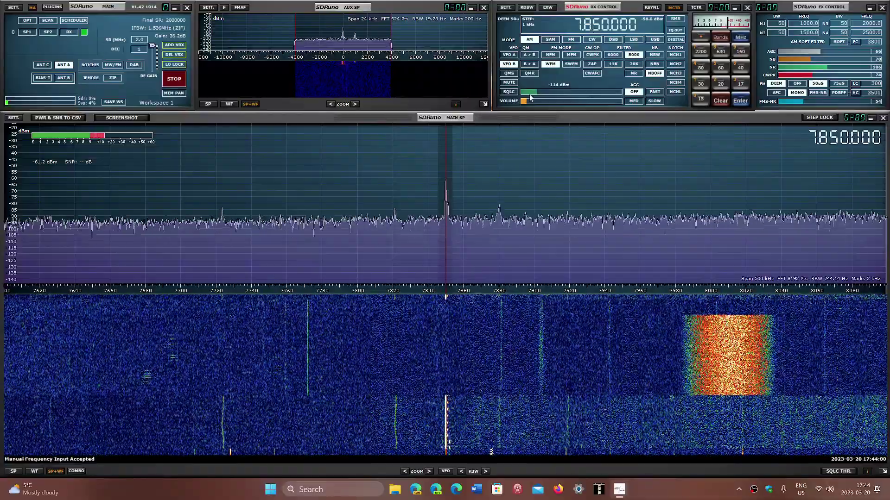
pyautogui.click(533, 101)
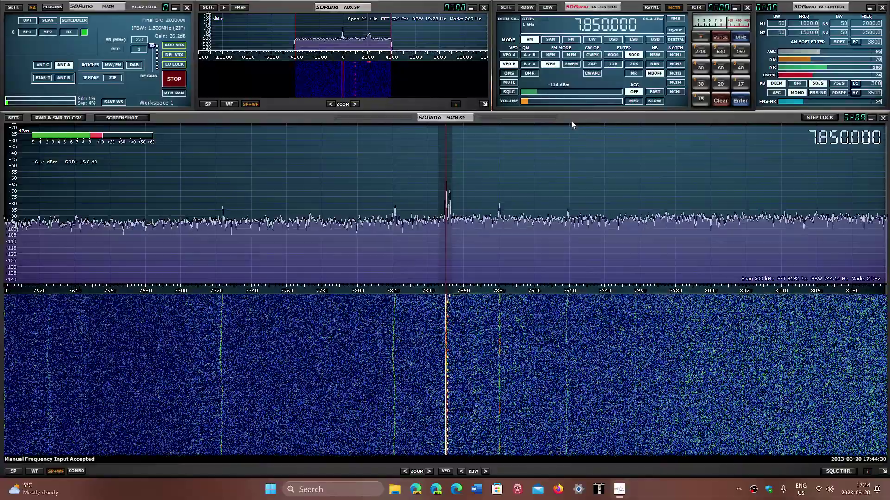
# Raise the audio volume on 7850 kHz, then bring it back down.
pyautogui.click(538, 102)
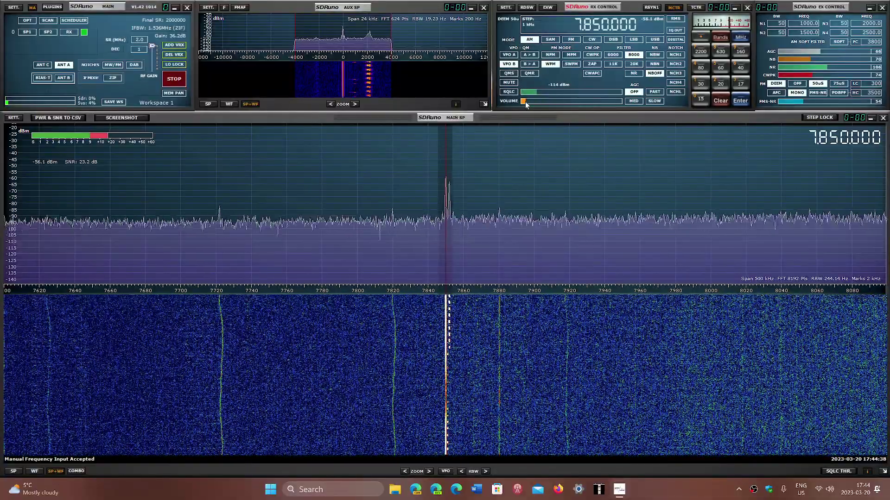
pyautogui.click(526, 102)
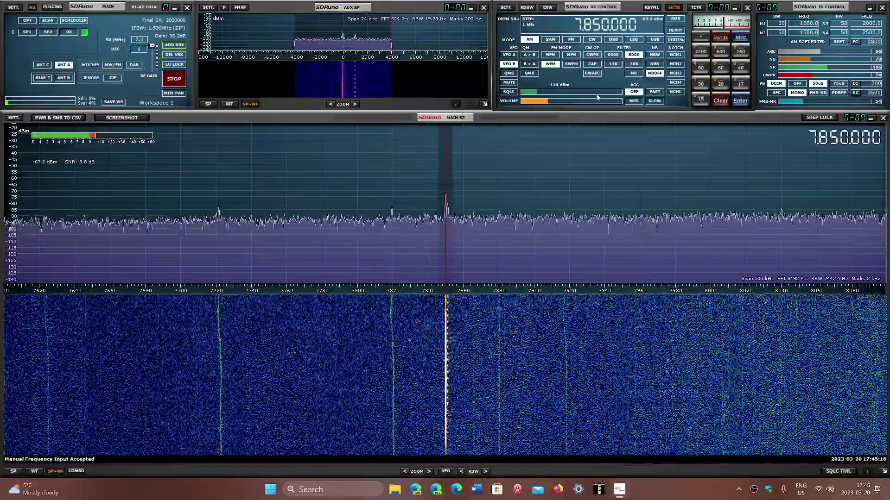
# Try upper sideband on 7850 kHz, then return to AM demodulation.
pyautogui.click(654, 39)
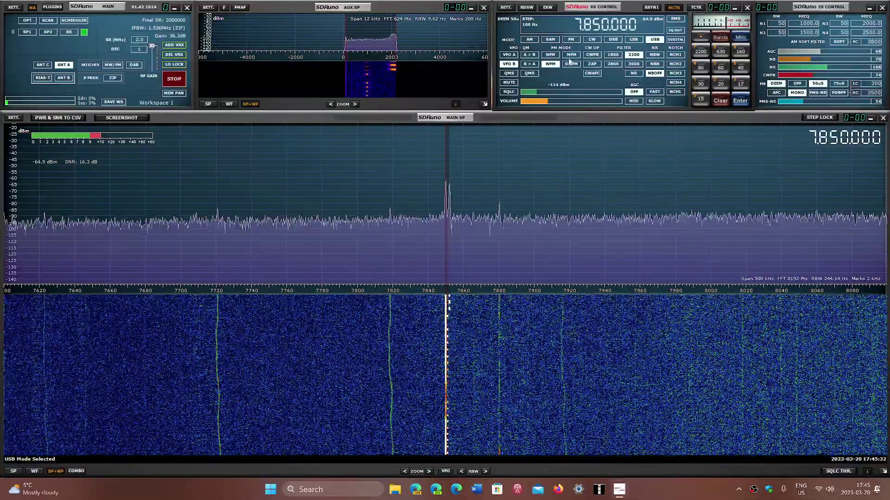
pyautogui.click(530, 40)
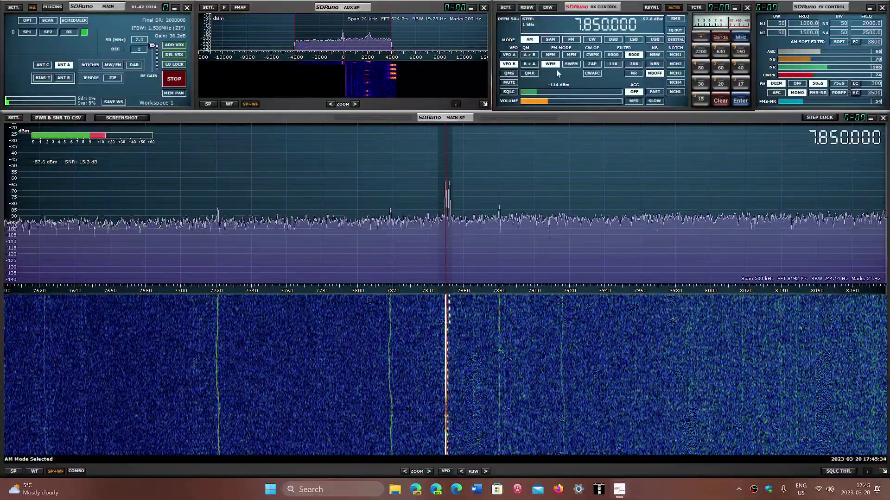